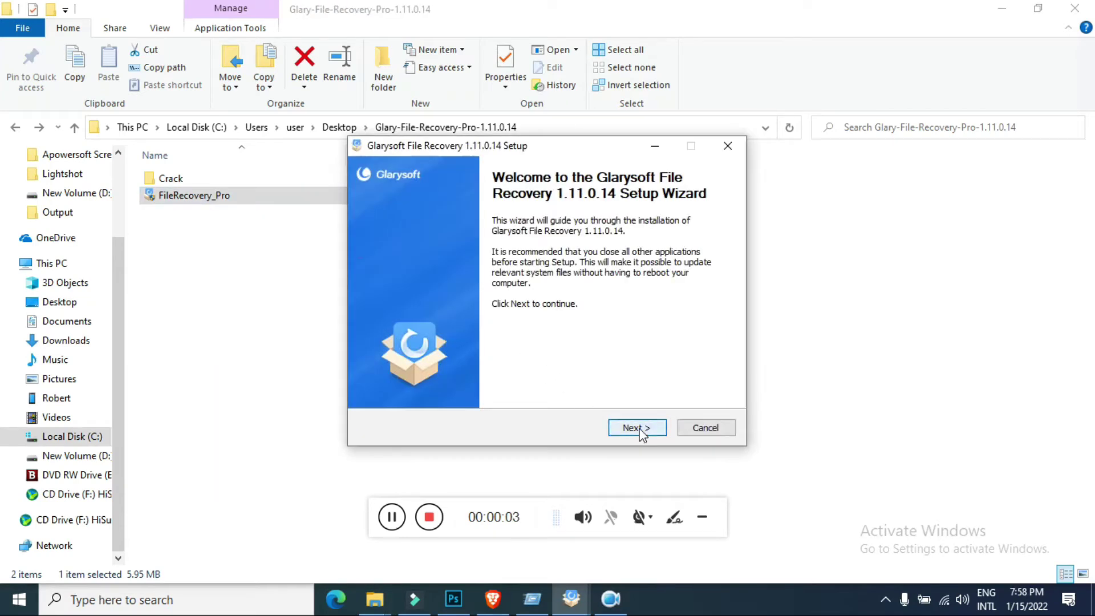
Step: Install Glarysoft File Recovery 1.11.0.14 with the default folder and both extra icons, then launch it
click(641, 433)
click(641, 434)
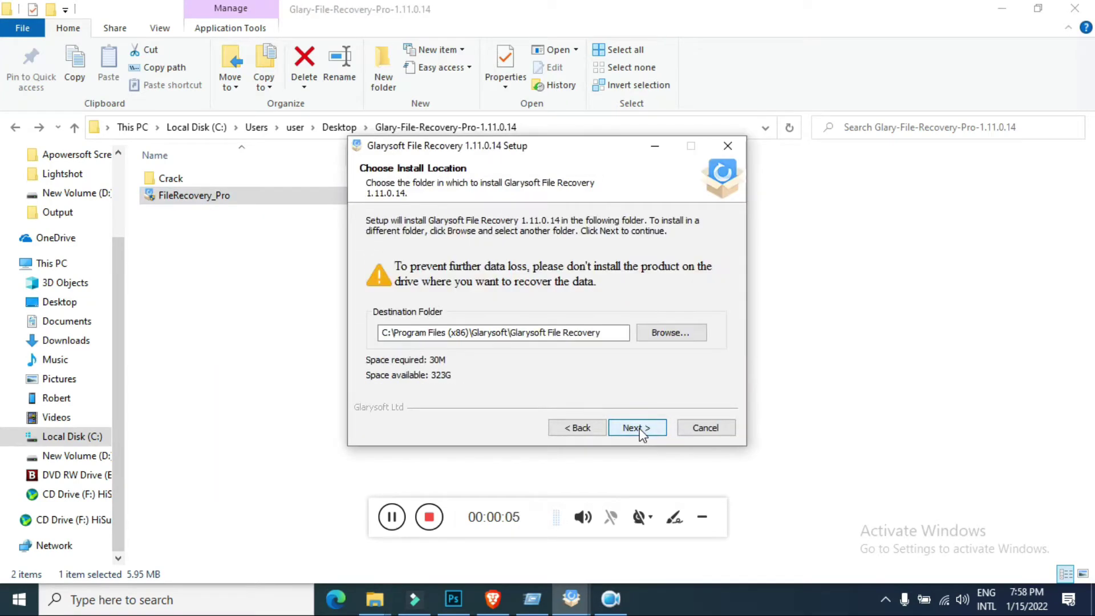
click(641, 434)
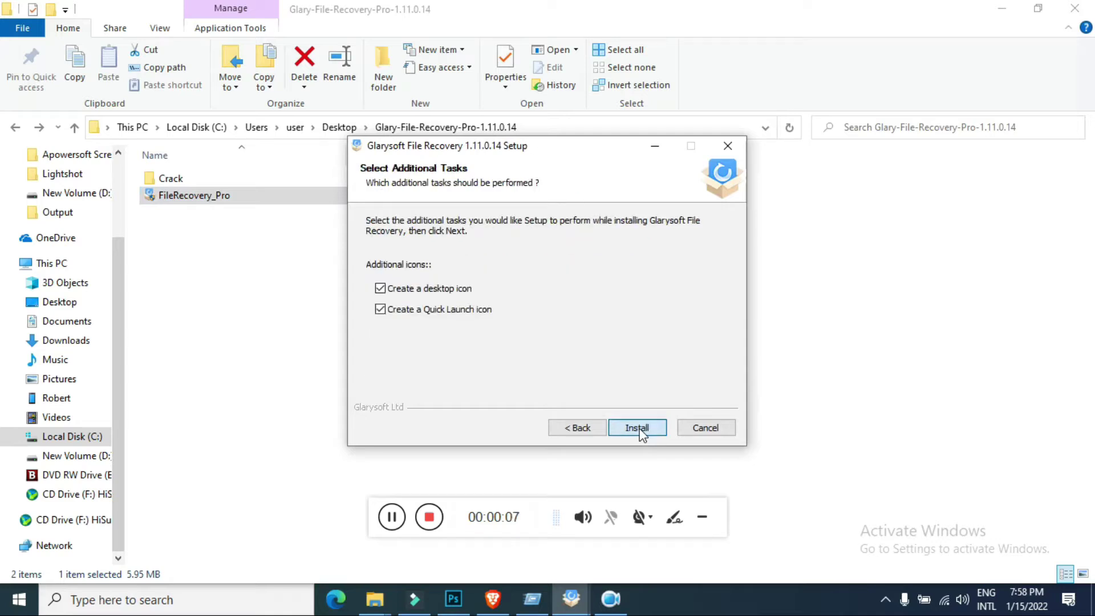
click(642, 433)
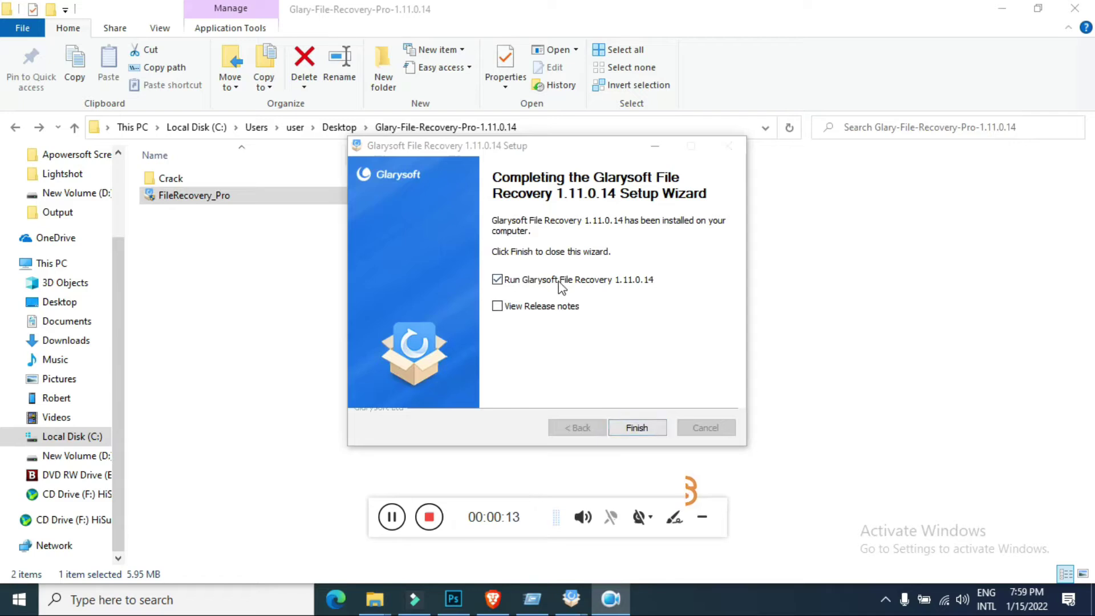
click(636, 428)
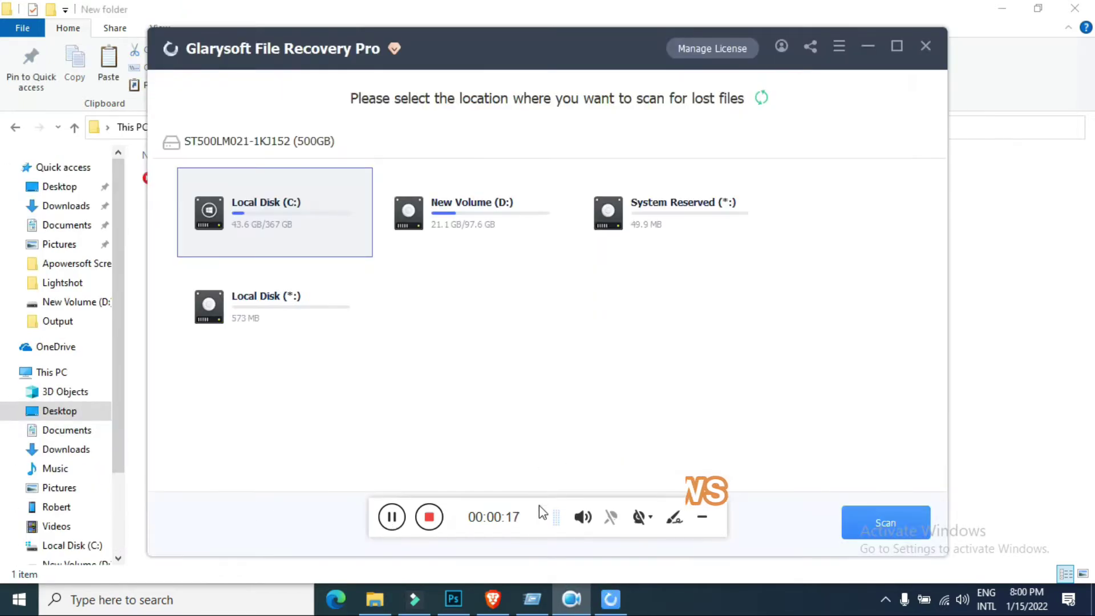
Step: Look over the D:, System Reserved and 573 MB volumes, then scan Local Disk (C:)
drag(539, 506, 485, 522)
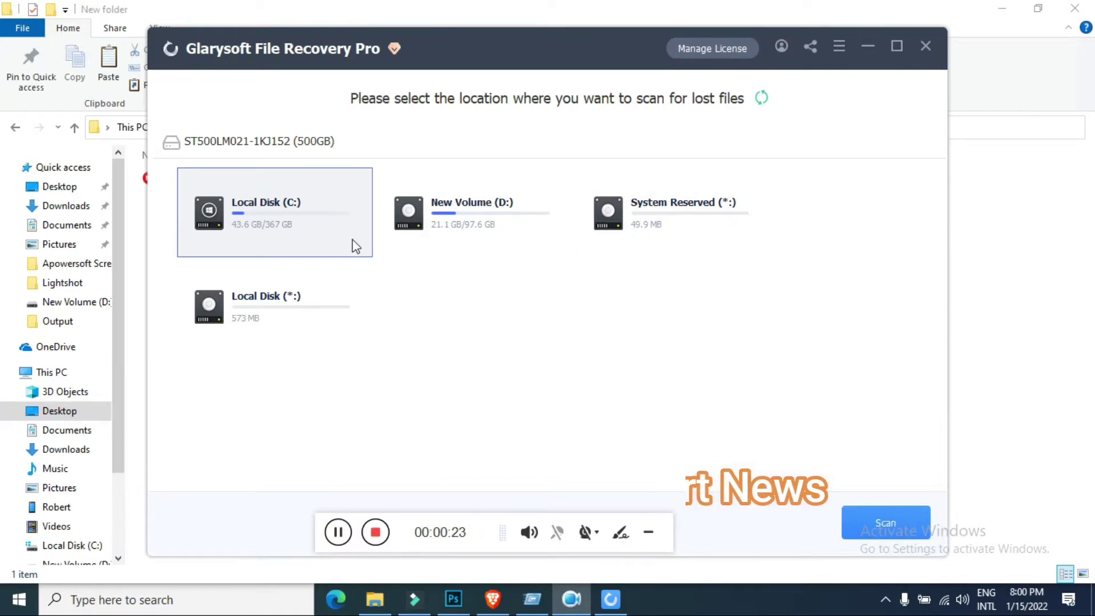
click(428, 238)
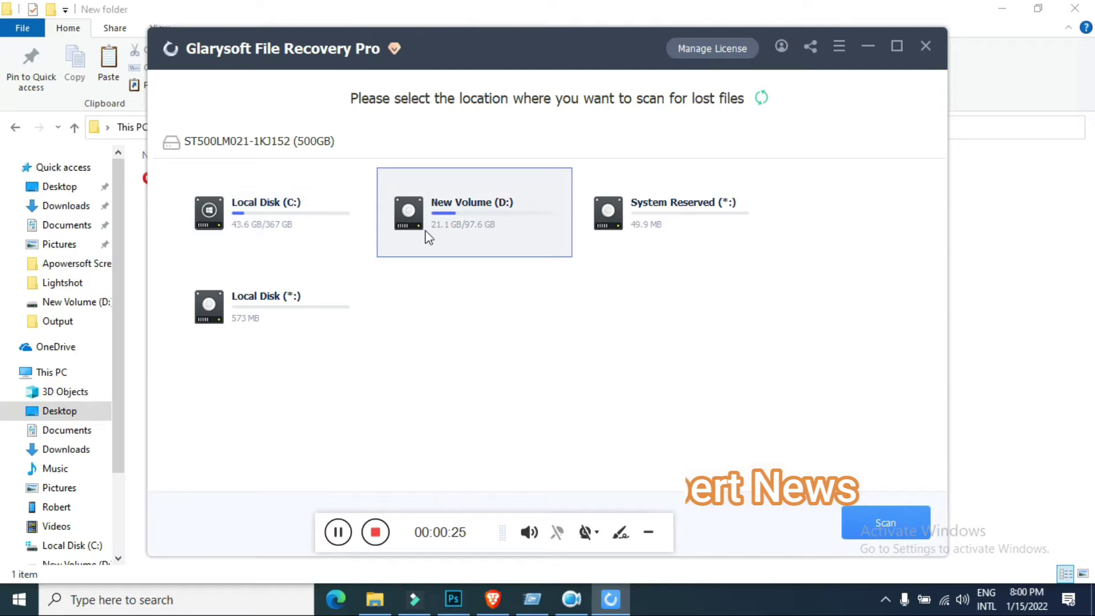
click(638, 210)
click(326, 318)
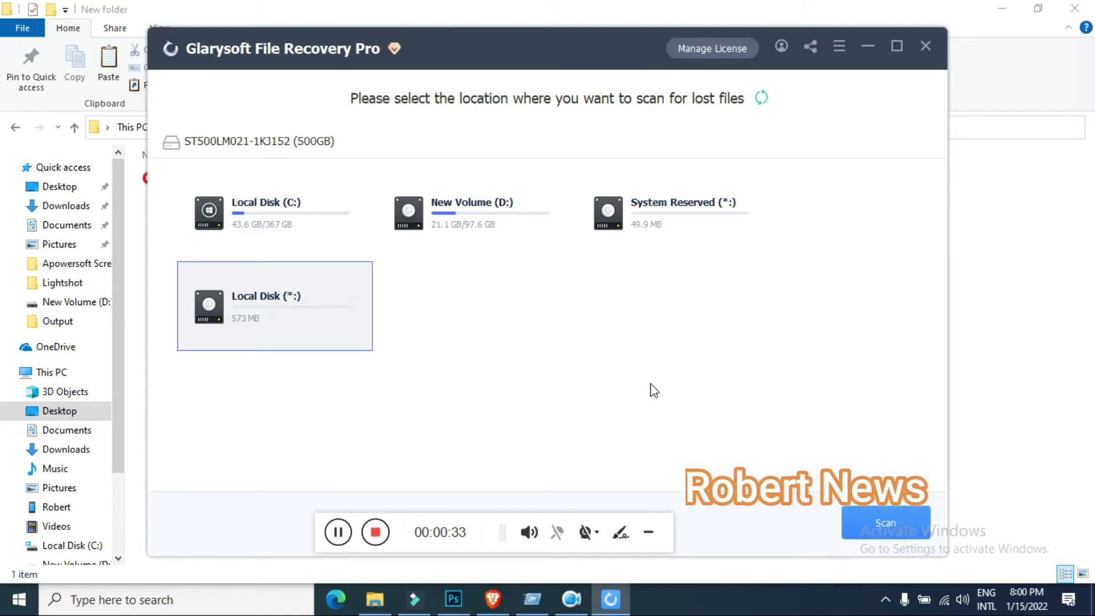
click(311, 231)
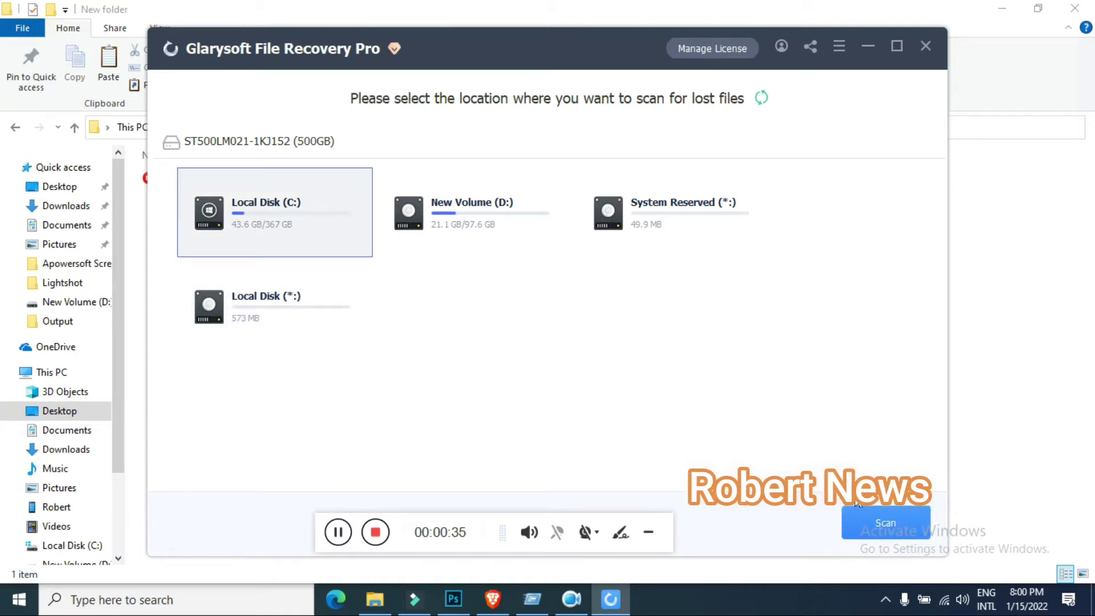
click(858, 524)
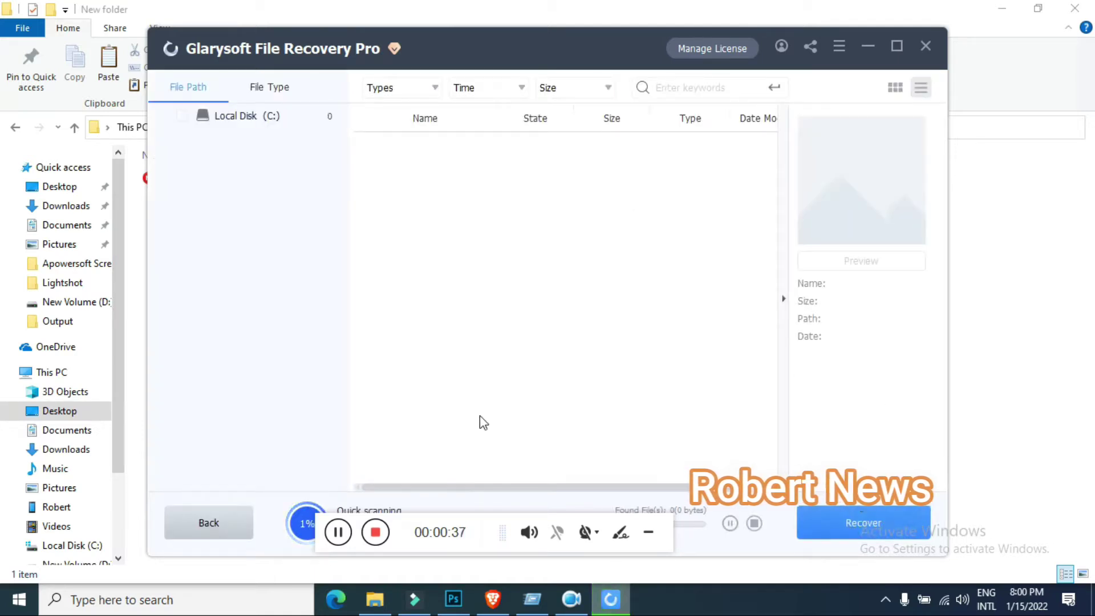
Step: List the lost JPG files and preview File_0.JPG
mouse_move(481, 532)
mouse_down()
mouse_move(560, 309)
mouse_move(562, 318)
mouse_up()
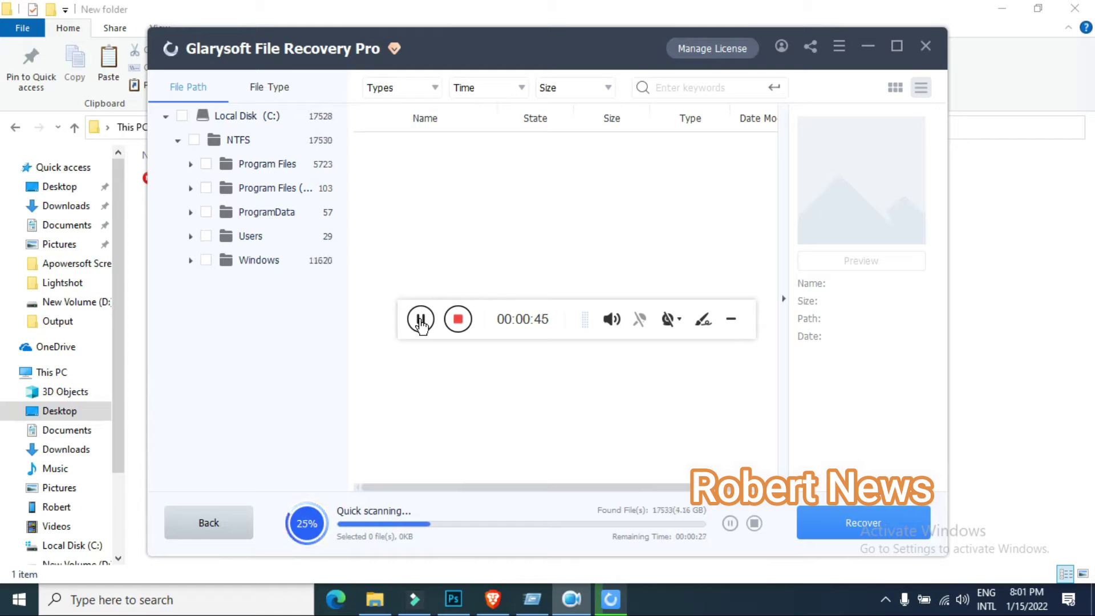
drag(421, 323, 394, 326)
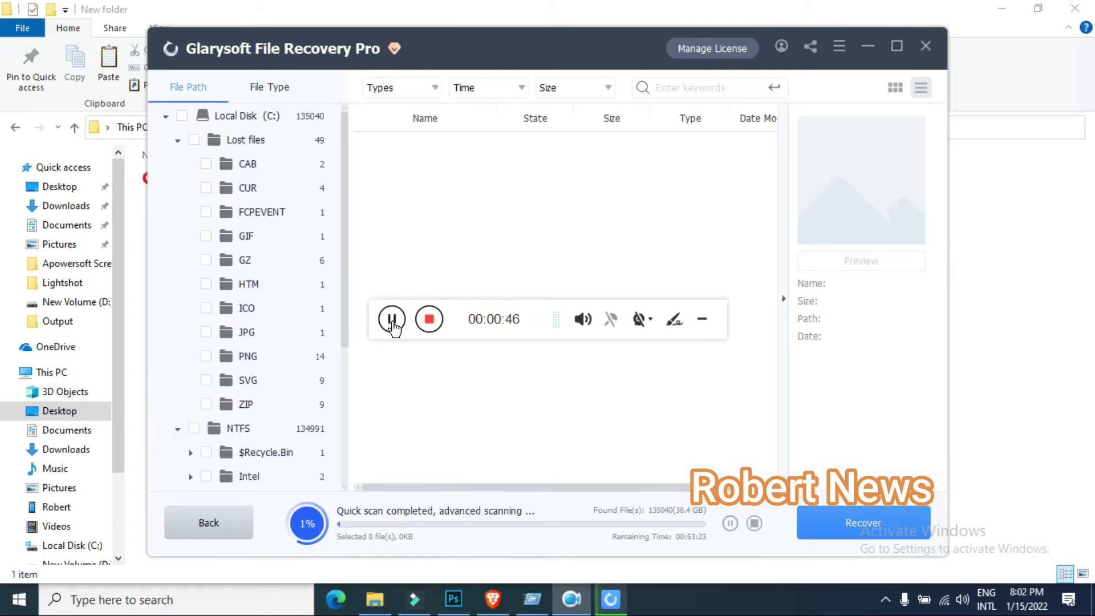
click(258, 330)
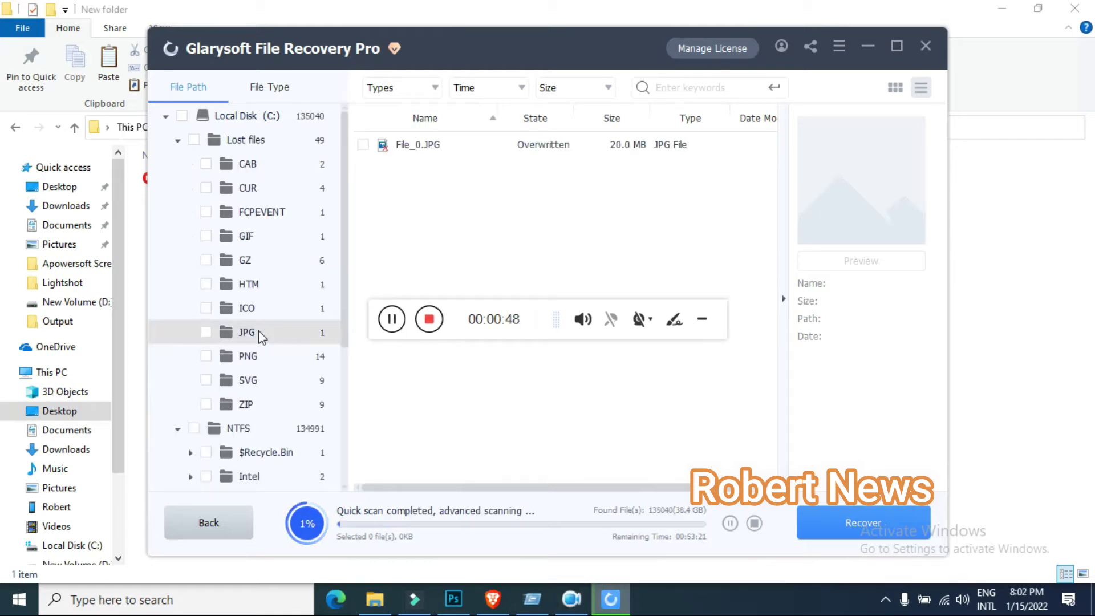
double_click(408, 146)
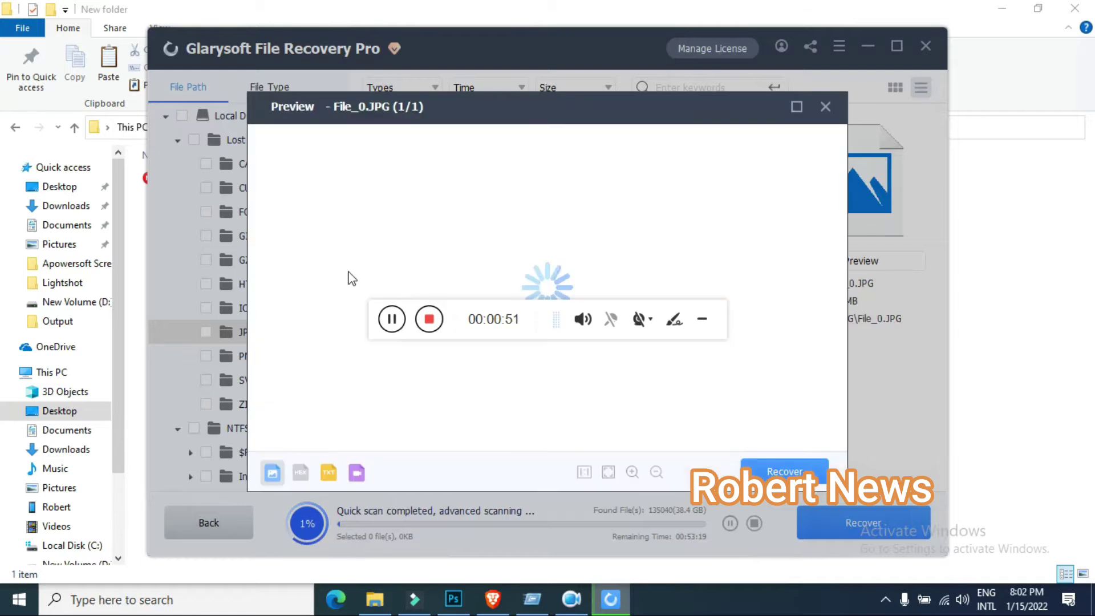
click(826, 107)
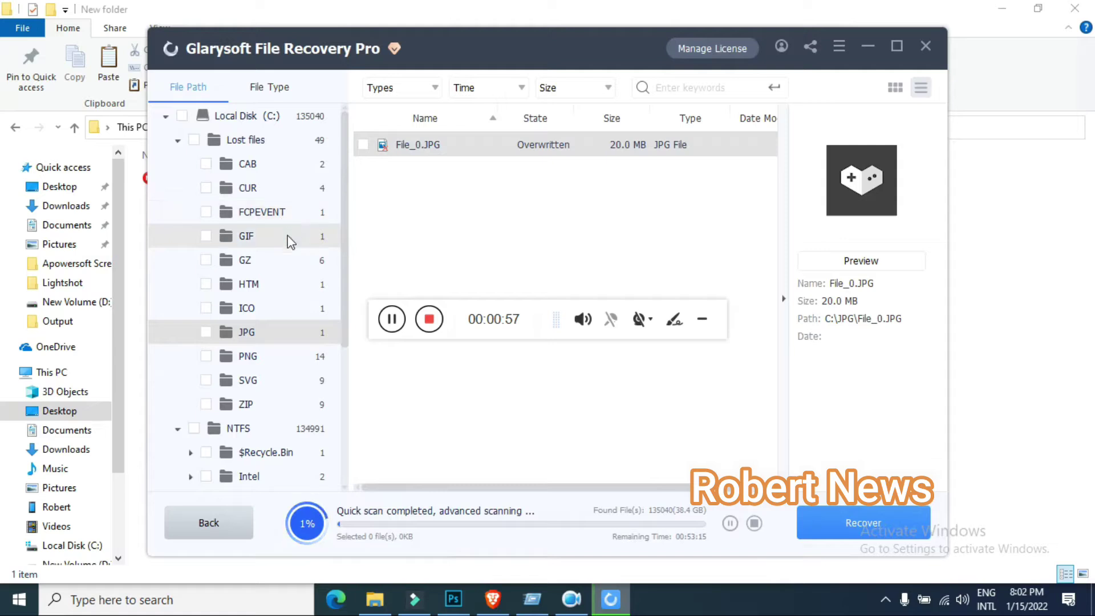
Step: Browse NTFS > Users > user and open the Downloads folder
click(261, 484)
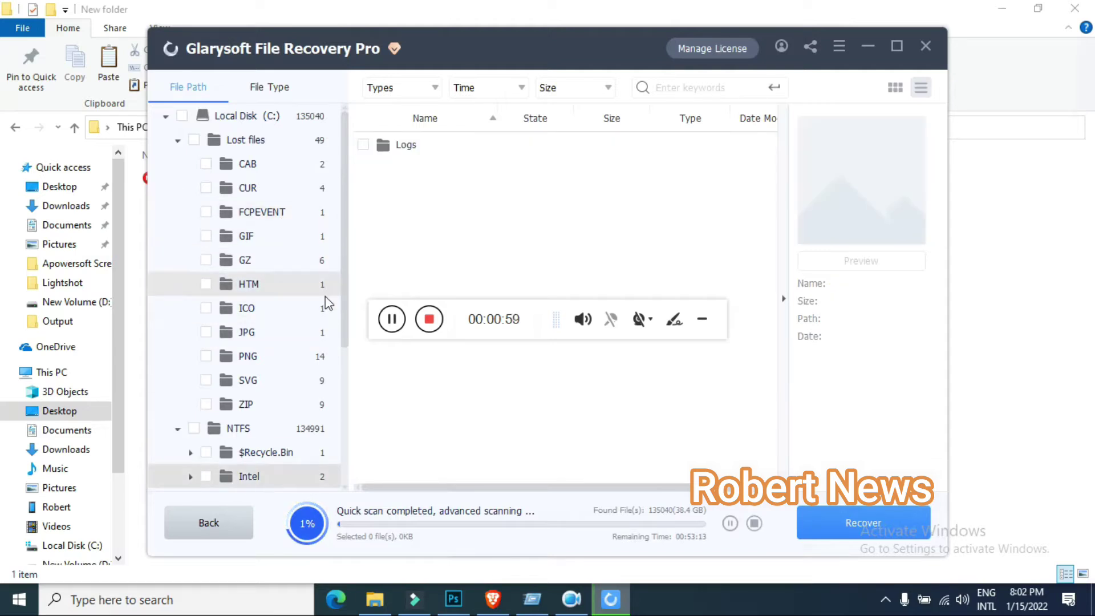
drag(345, 308, 340, 418)
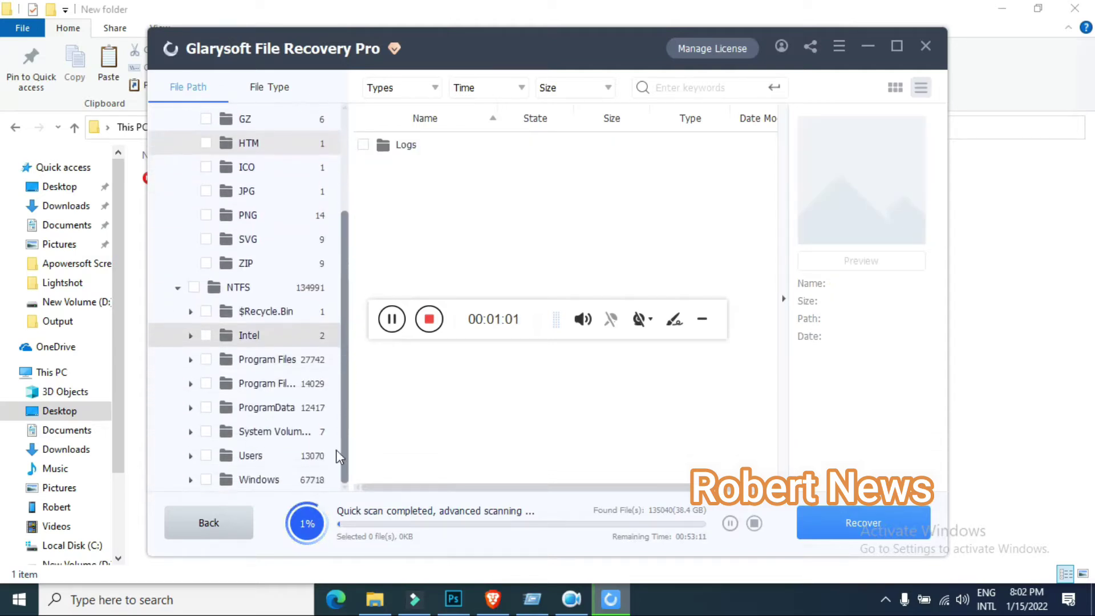
click(303, 457)
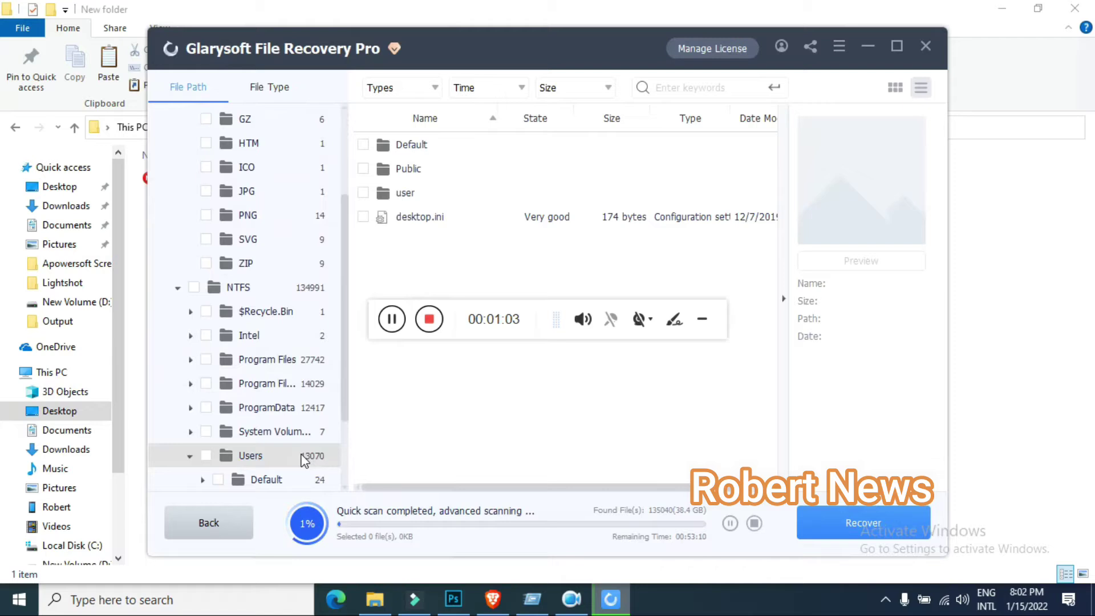
drag(345, 418, 346, 466)
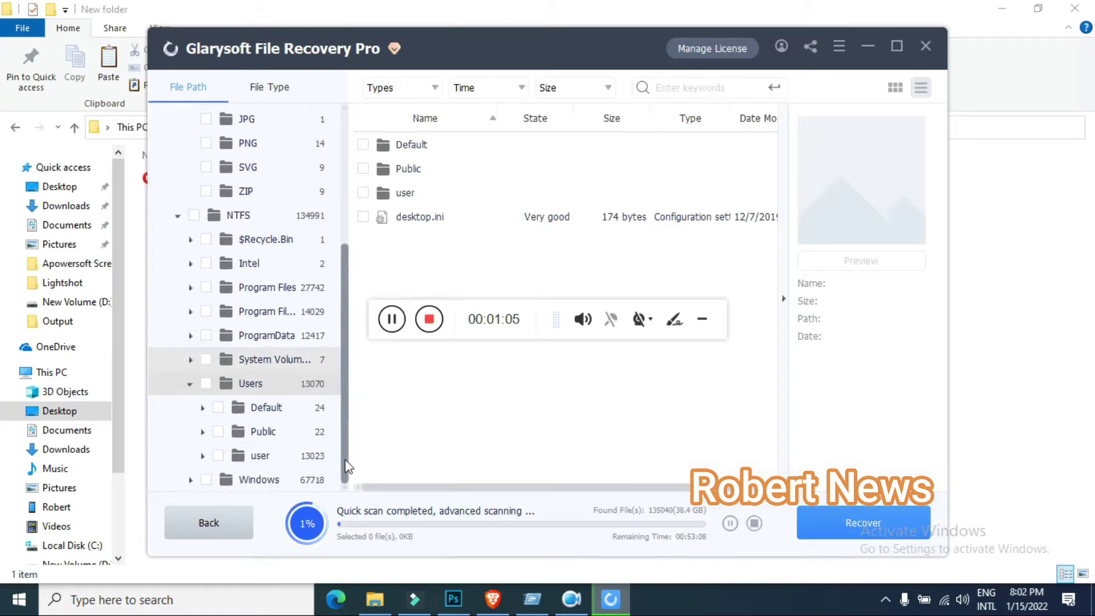
click(314, 458)
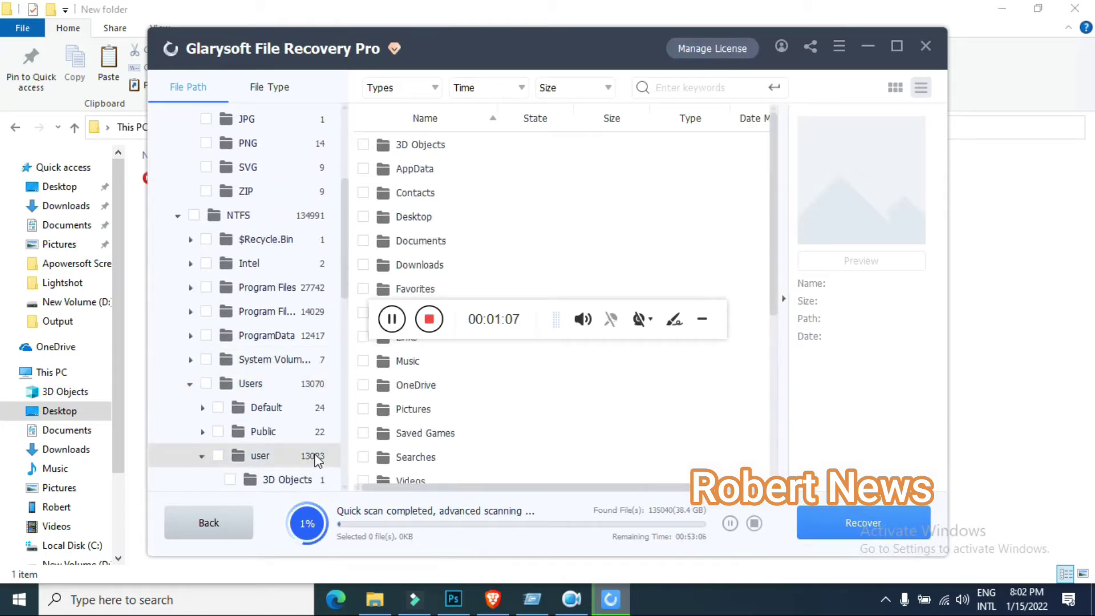
click(428, 265)
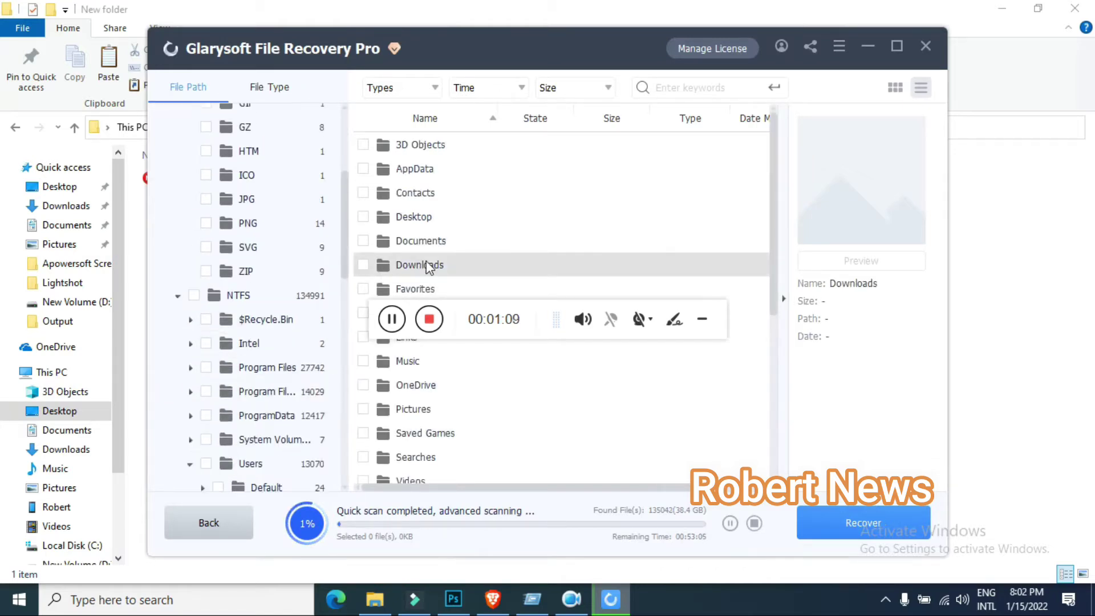
double_click(430, 266)
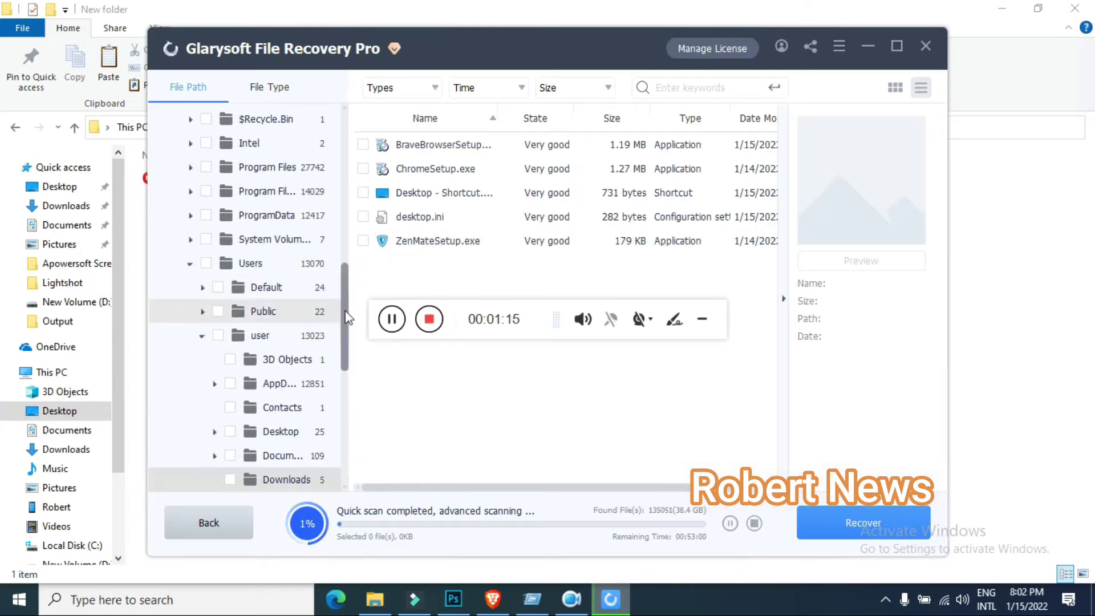
drag(347, 317, 362, 127)
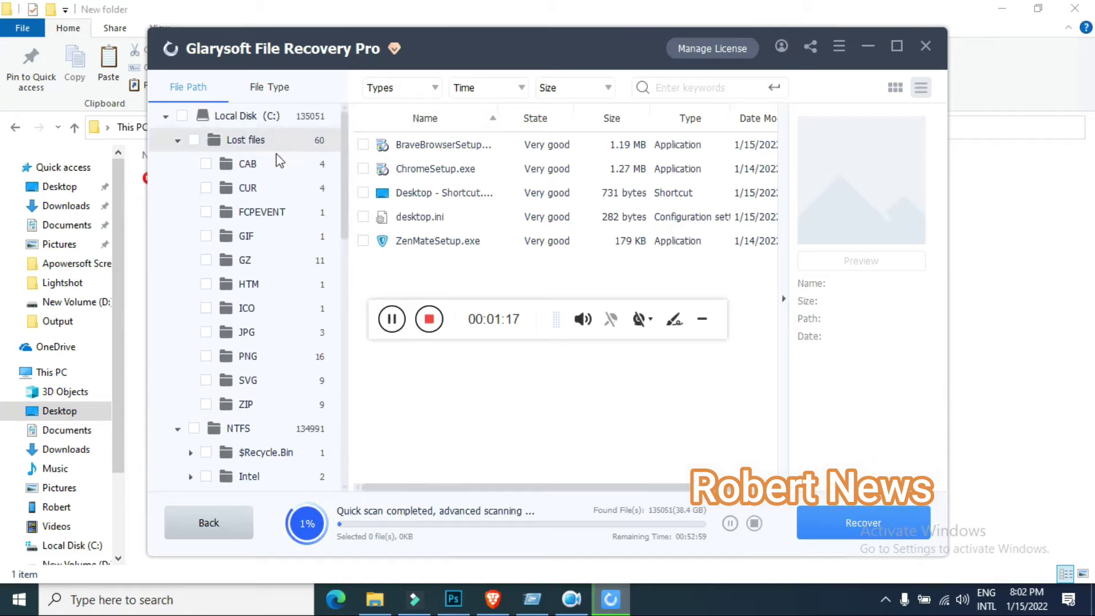
Step: Preview the three lost JPG files, File_0, File_1 and File_2
click(251, 338)
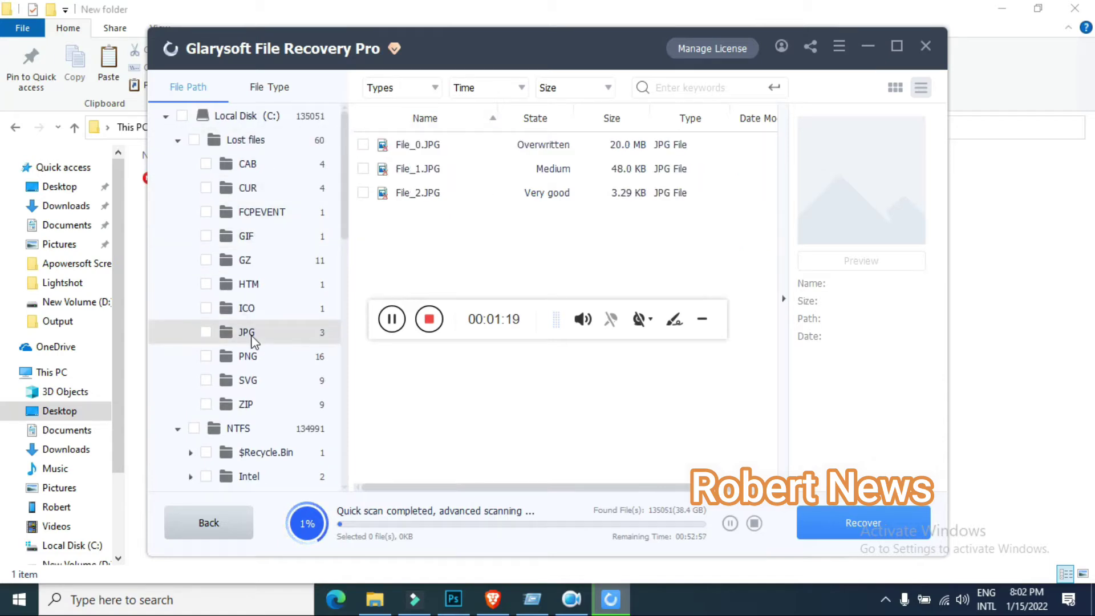
click(433, 168)
click(442, 141)
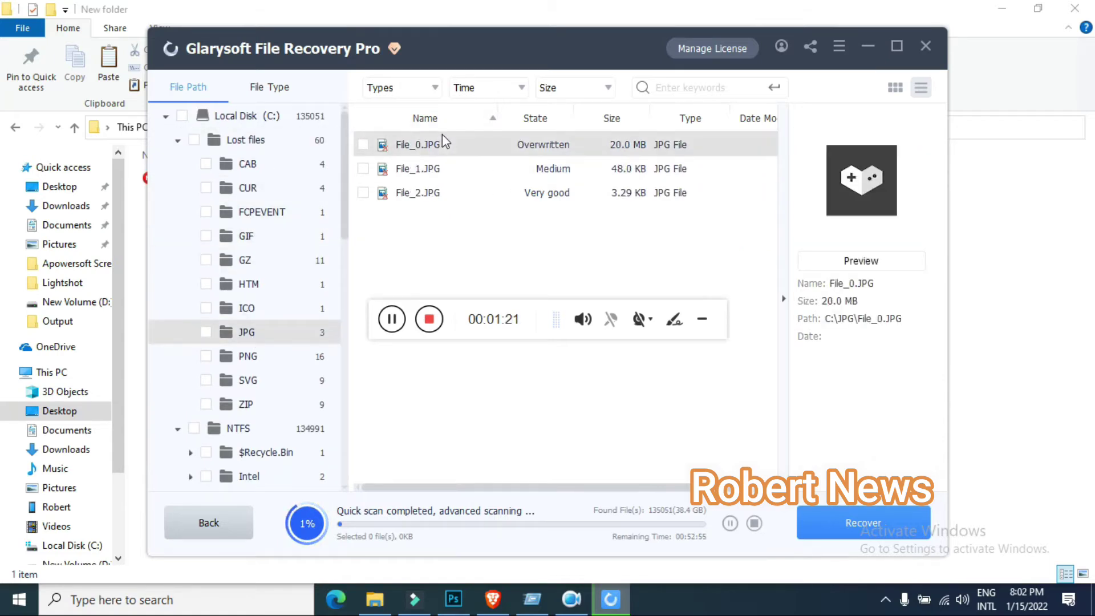
click(441, 194)
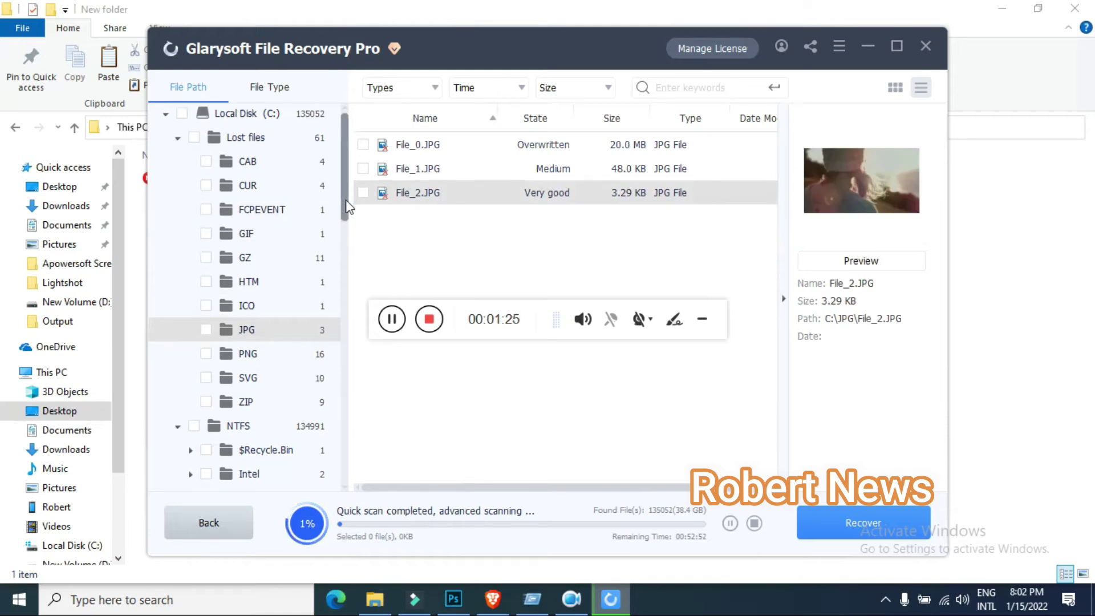
drag(348, 195, 347, 434)
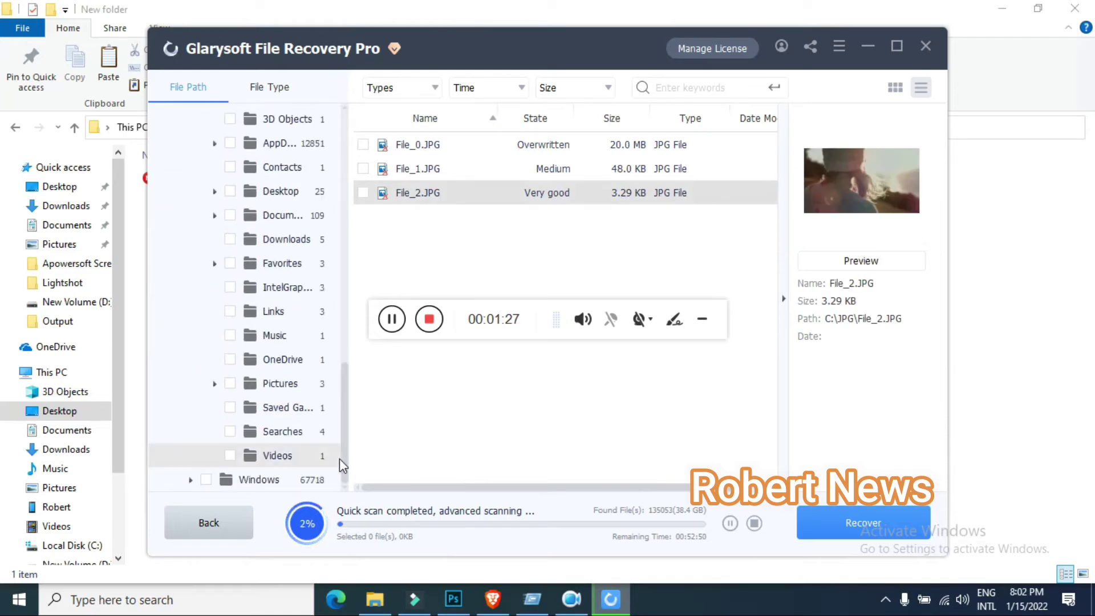
scroll(293, 456, up, 1)
Step: Check the Pictures and OneDrive folders, then show the Favorites folder's found files
click(293, 463)
click(261, 441)
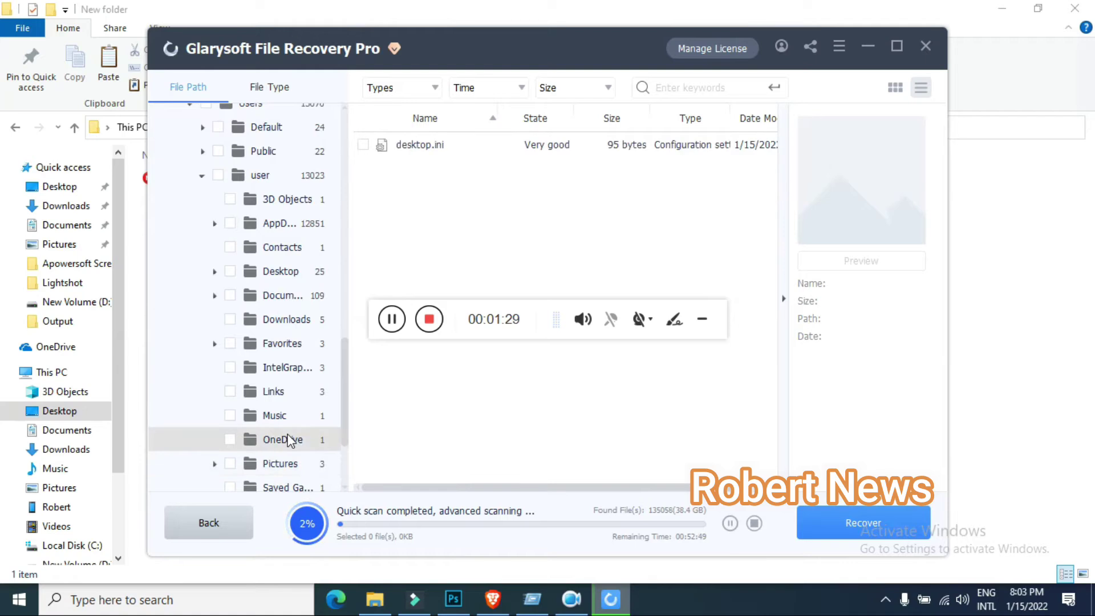
click(284, 348)
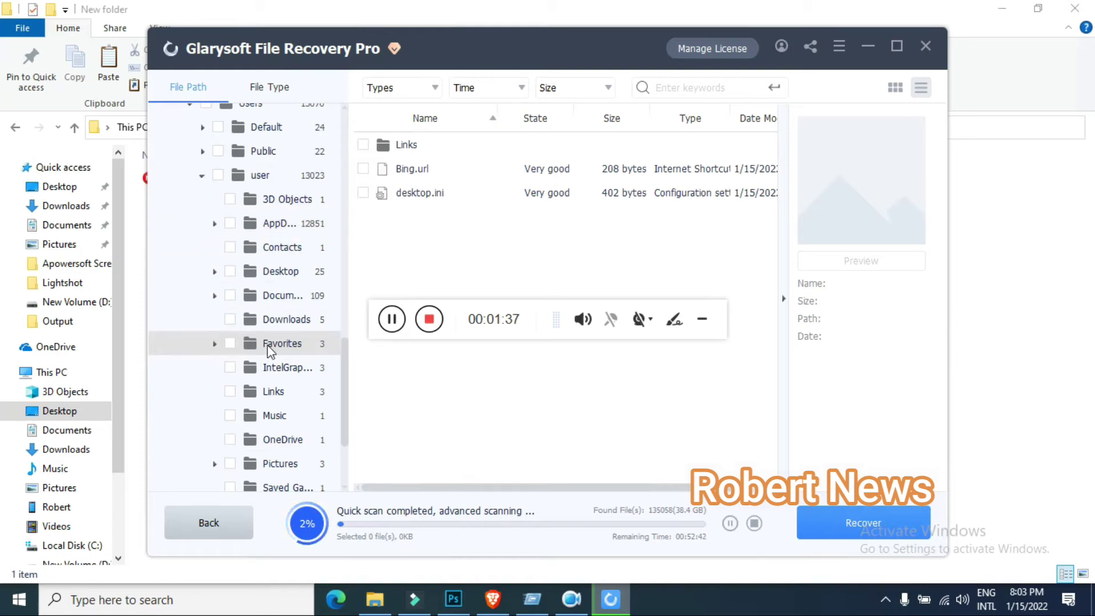
Step: Recover the checked Favorites files into New folder (2) on the Desktop, accepting the source-disk warning
click(230, 345)
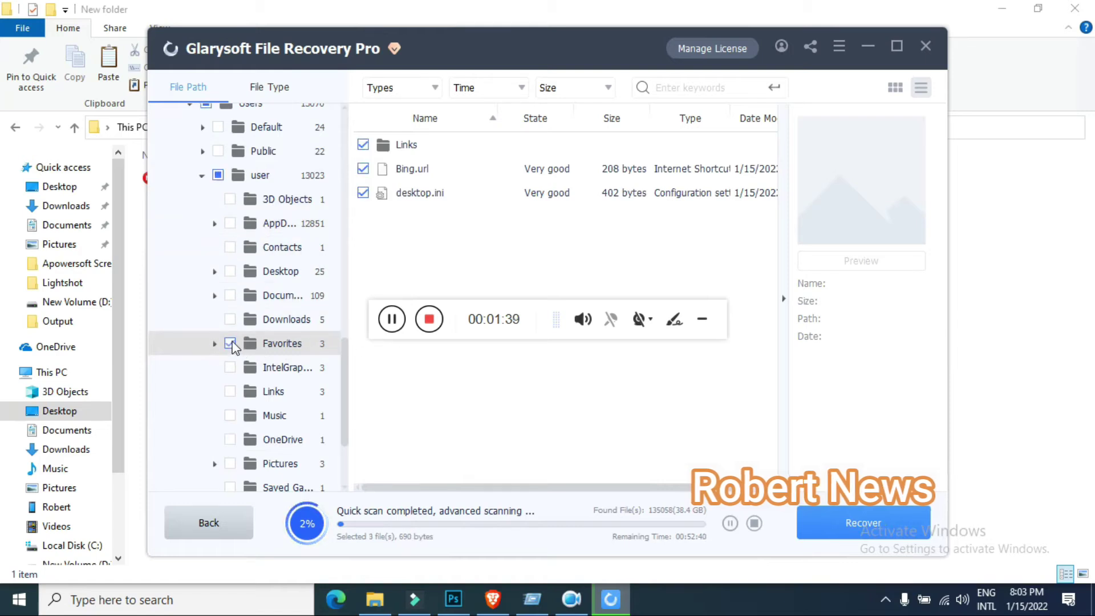
click(868, 522)
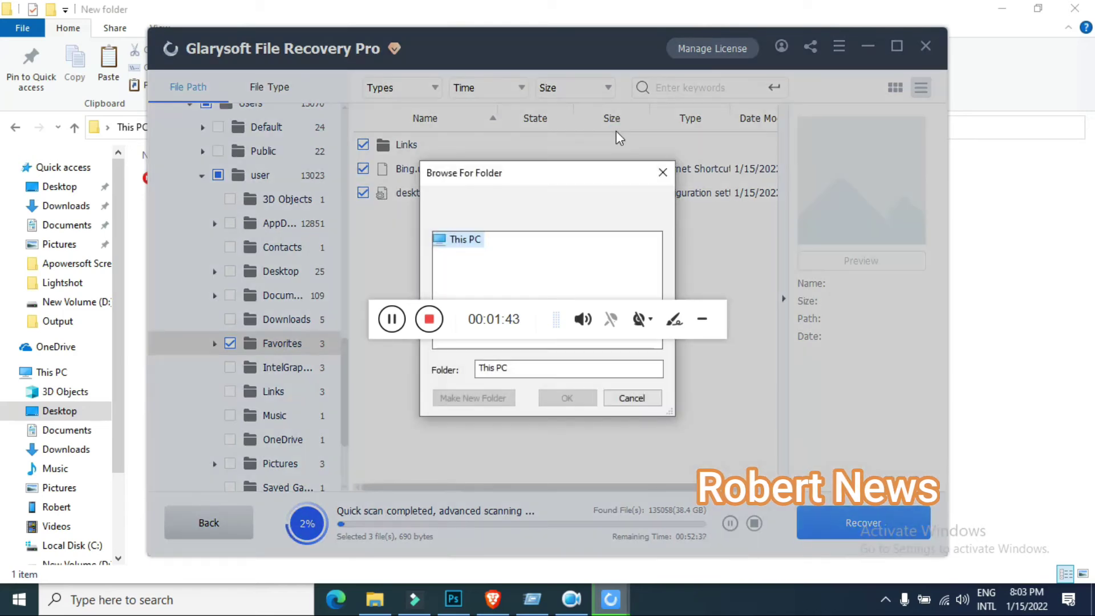
double_click(505, 276)
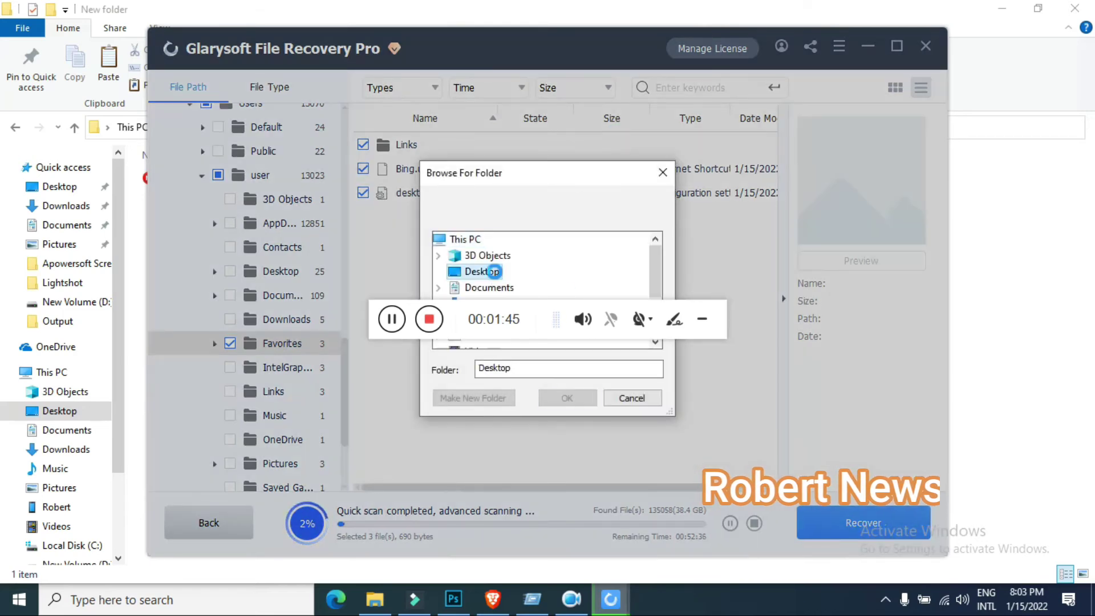
click(479, 398)
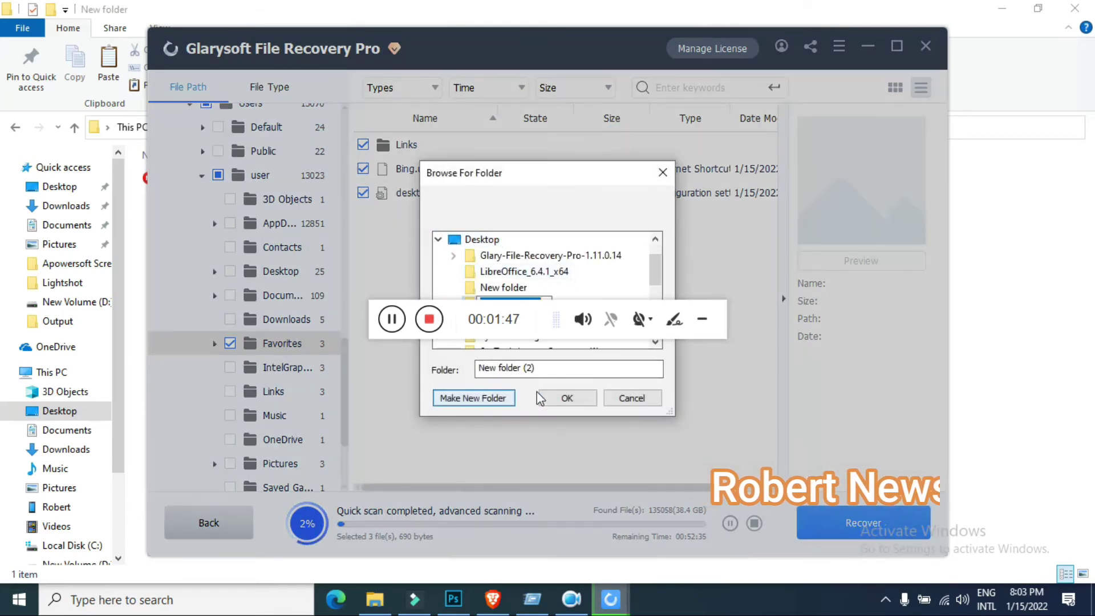
click(563, 315)
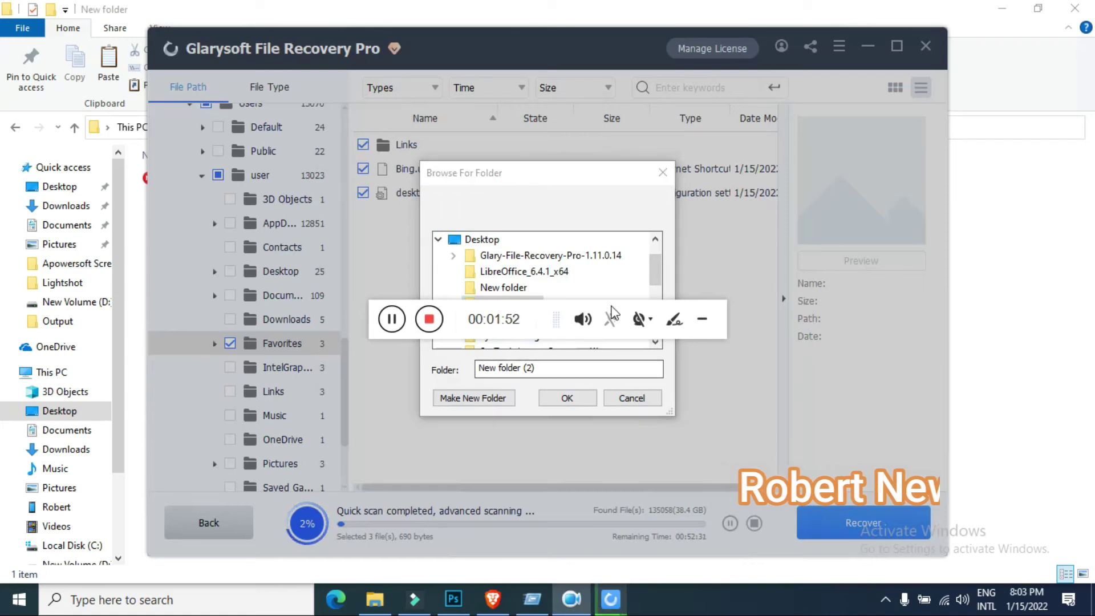
mouse_move(606, 314)
mouse_down()
mouse_move(634, 314)
mouse_move(624, 442)
mouse_up()
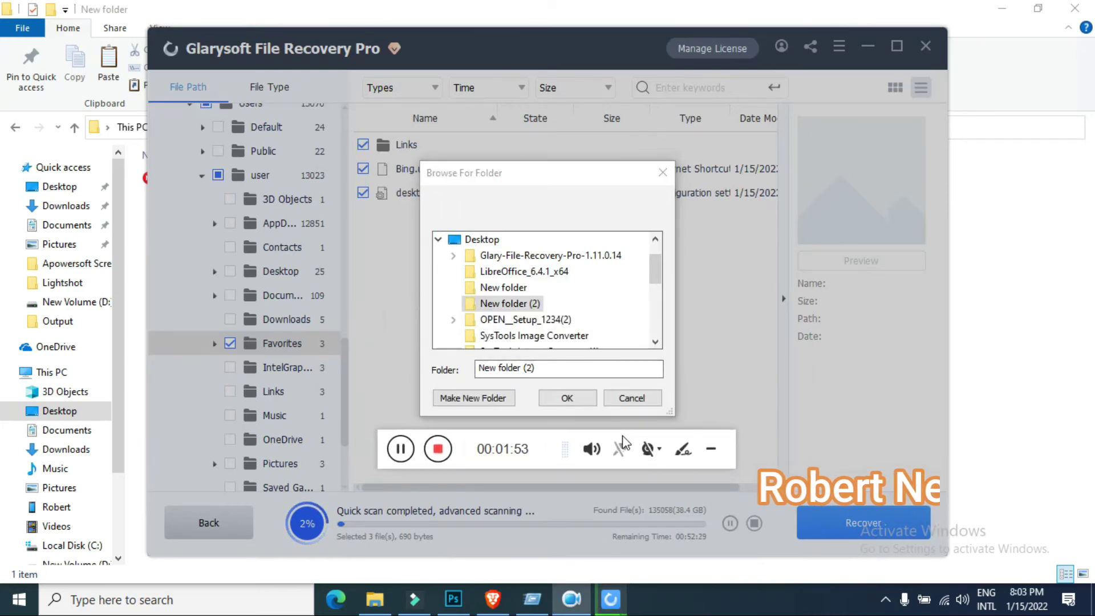
click(567, 399)
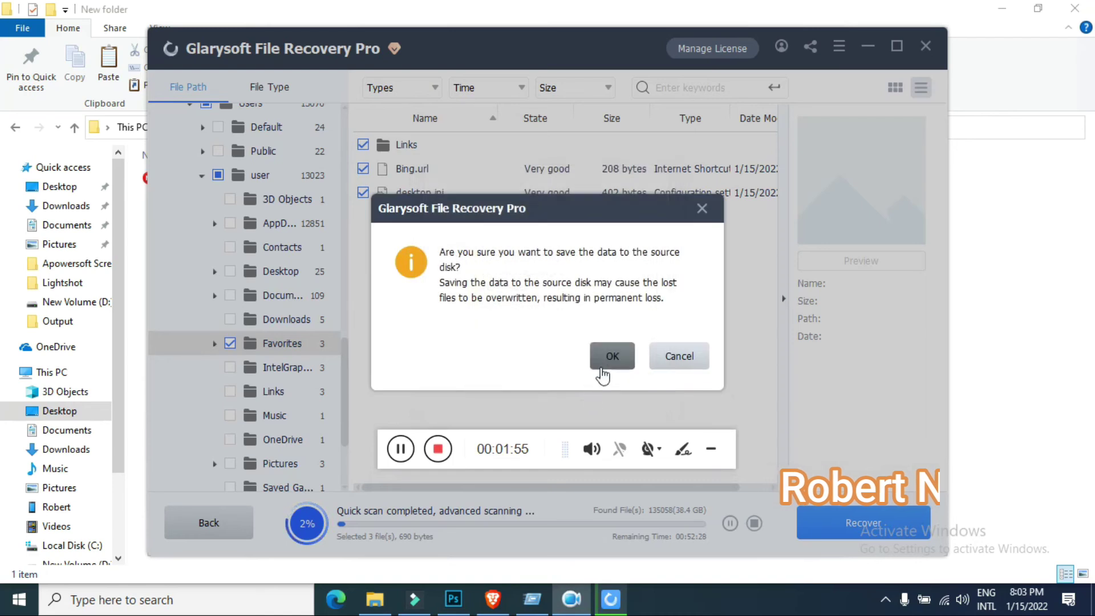
click(607, 370)
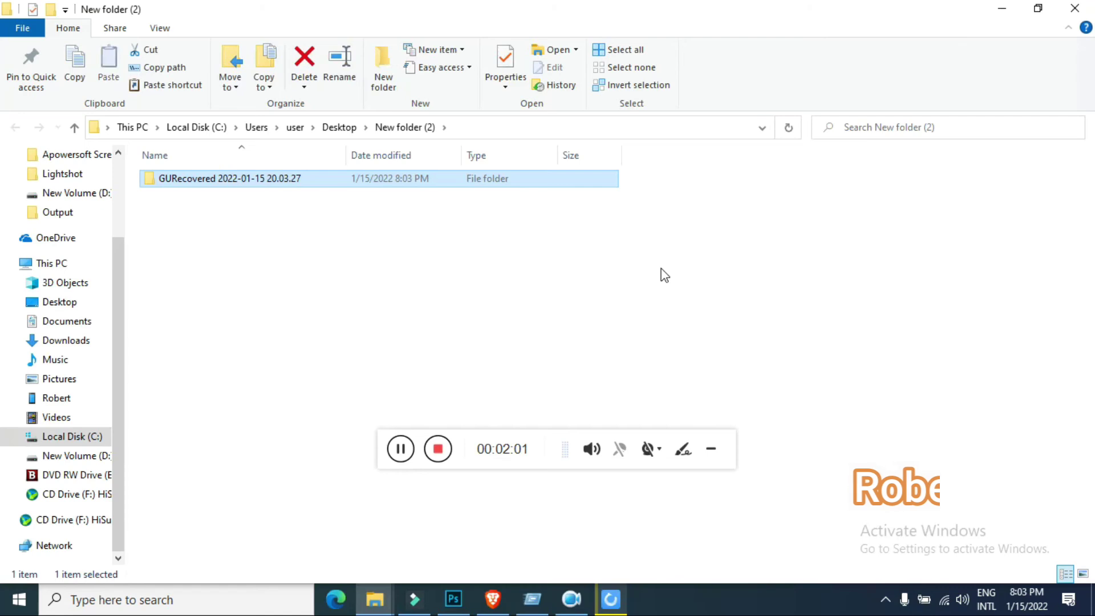
Step: Drill down through GURecovered > Local Disk (C) > NTFS > Users > user > Favorites
double_click(234, 187)
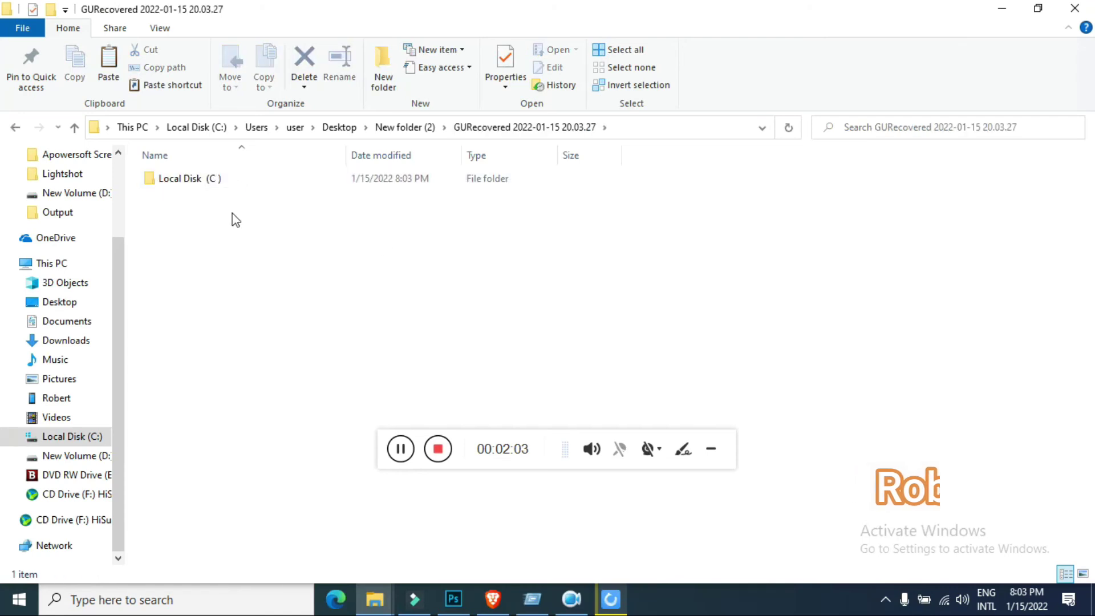
double_click(227, 187)
double_click(227, 187)
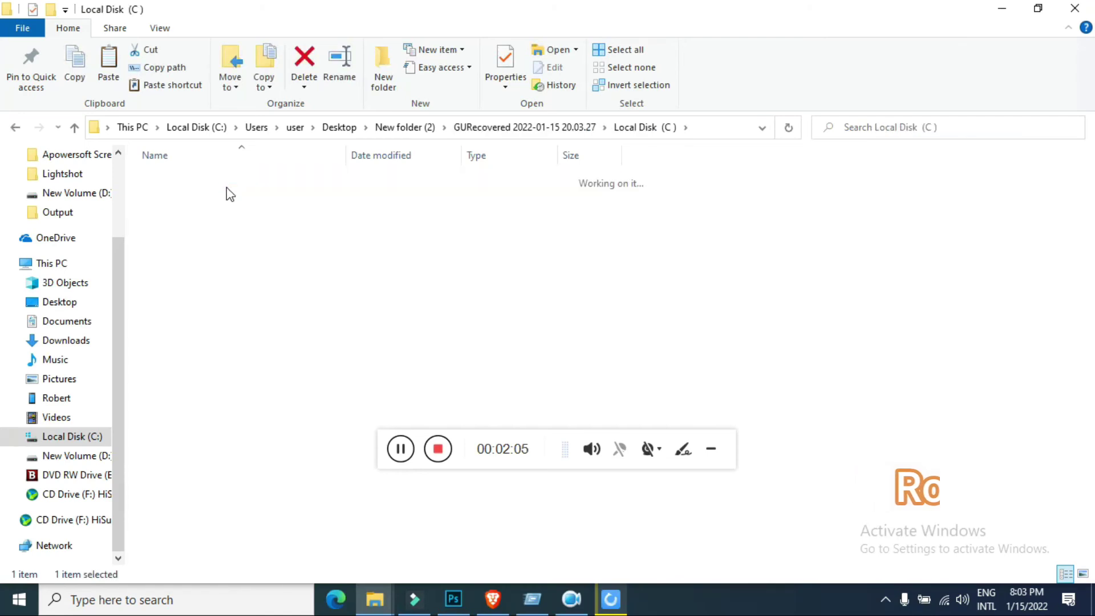
double_click(227, 188)
double_click(227, 187)
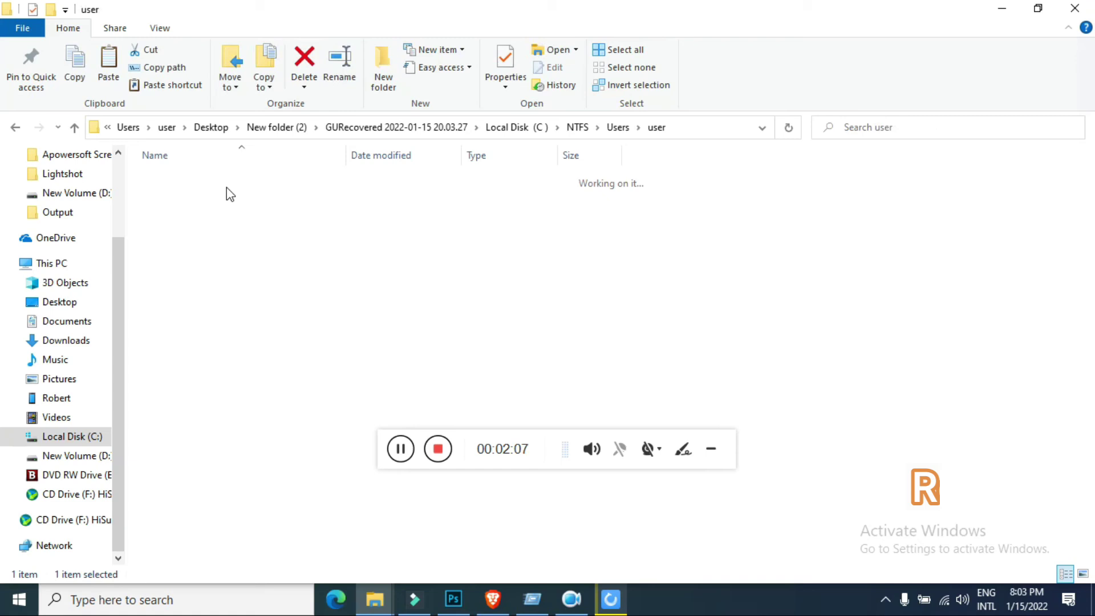
double_click(227, 187)
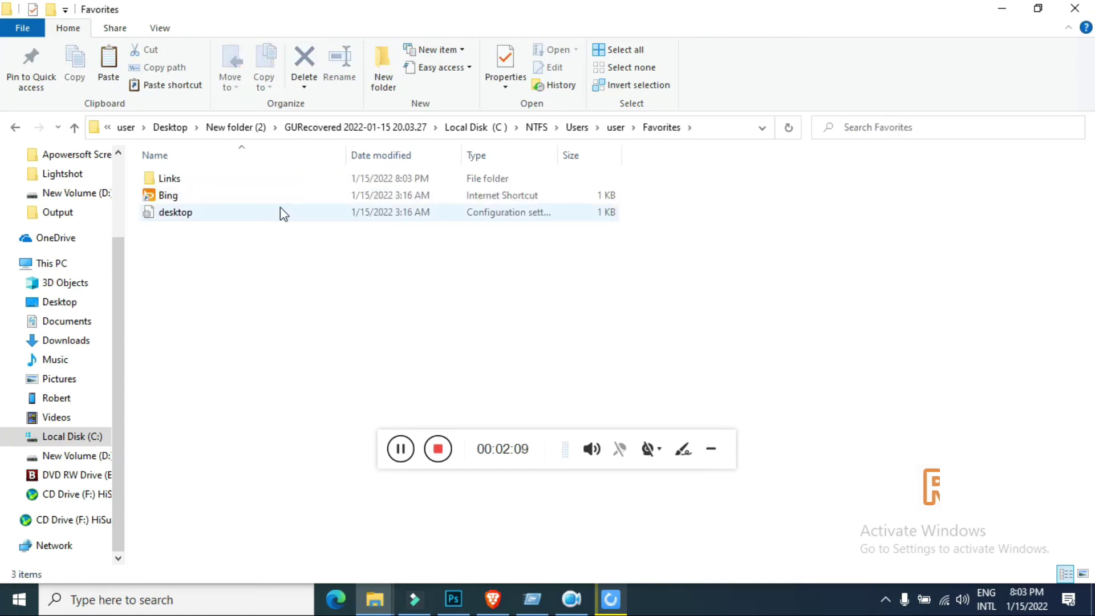
Step: Dismiss the recovery-complete message, stop the advanced scan, and switch between thumbnail and list views
click(610, 599)
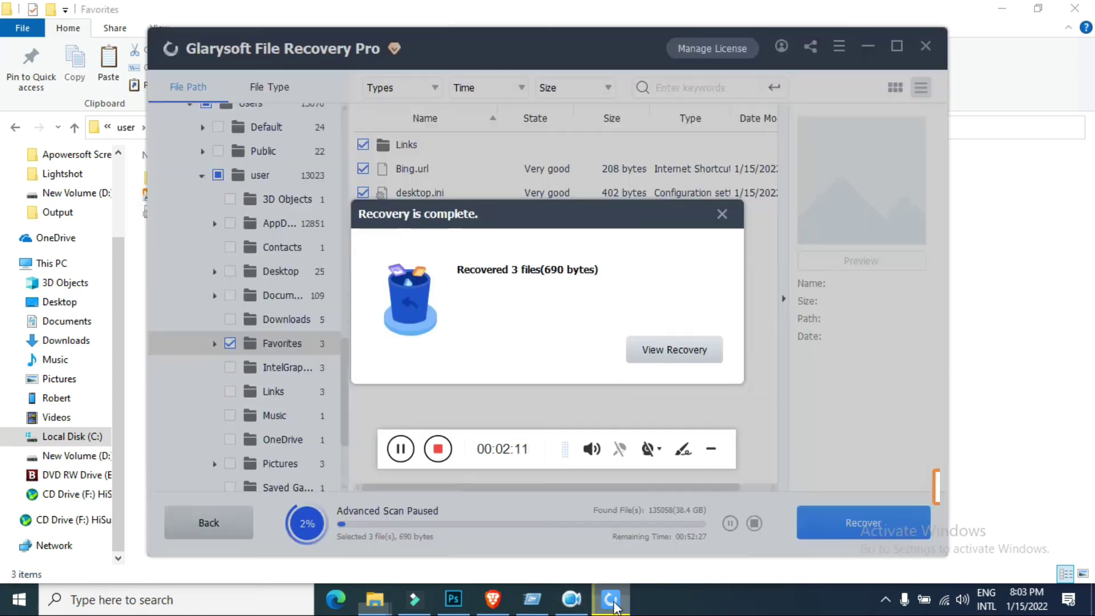
click(722, 215)
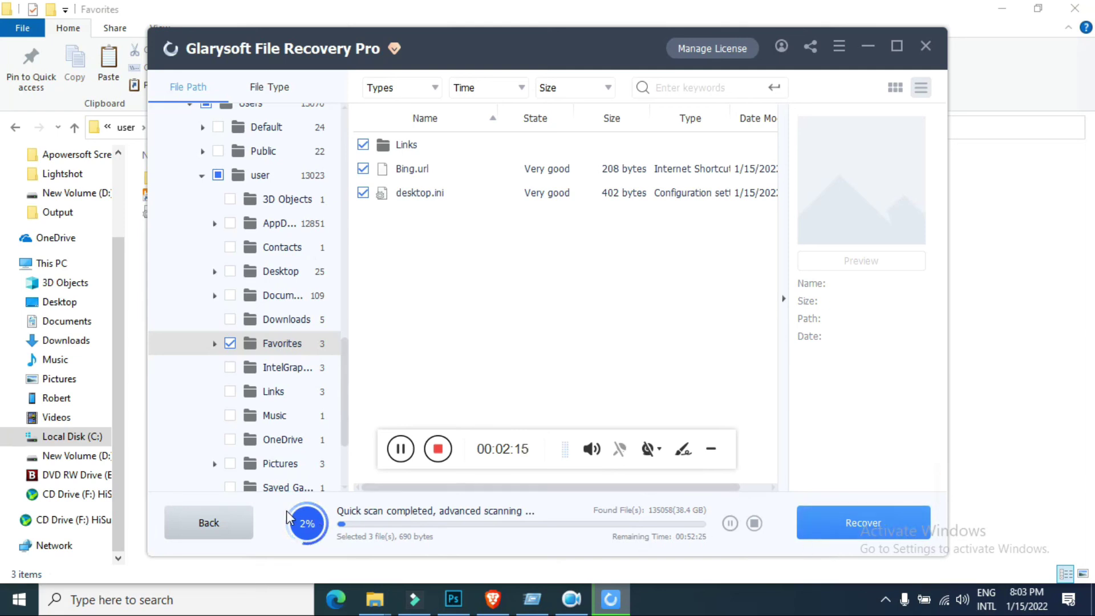
click(753, 522)
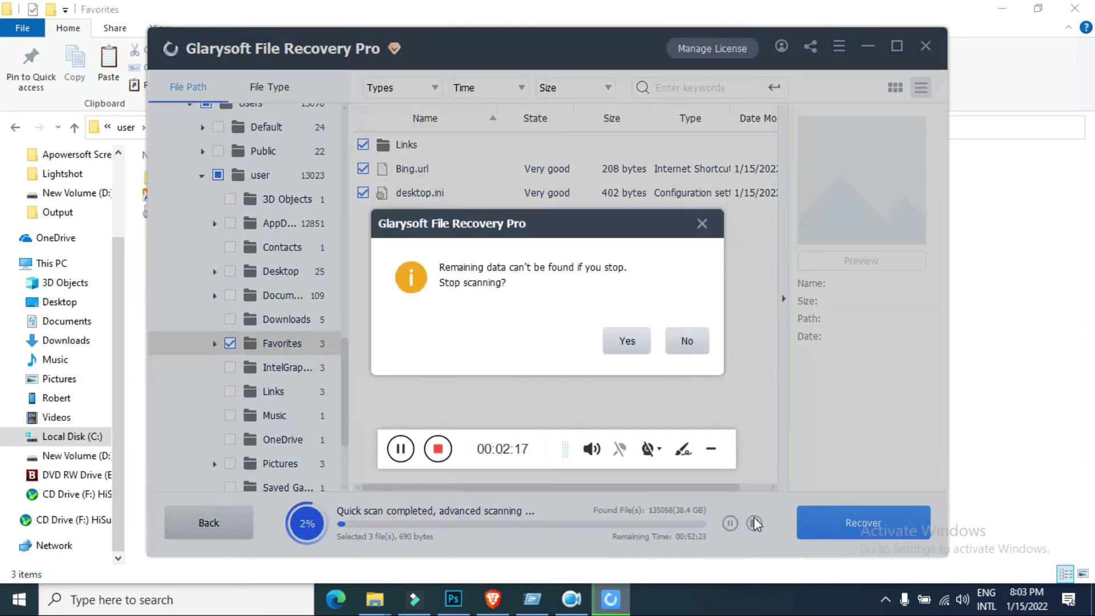
click(645, 339)
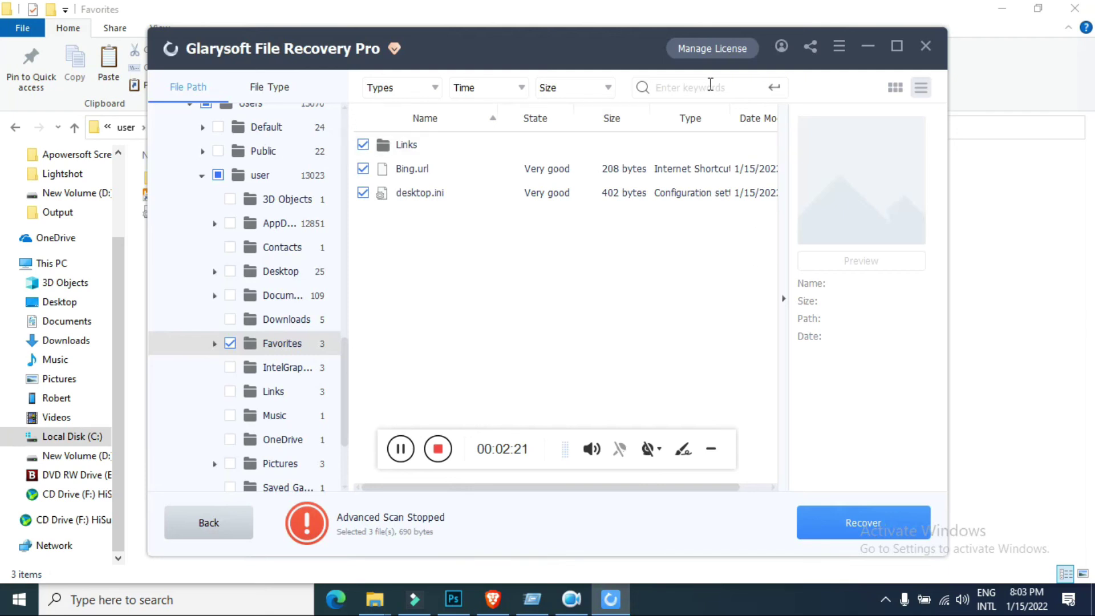
click(896, 89)
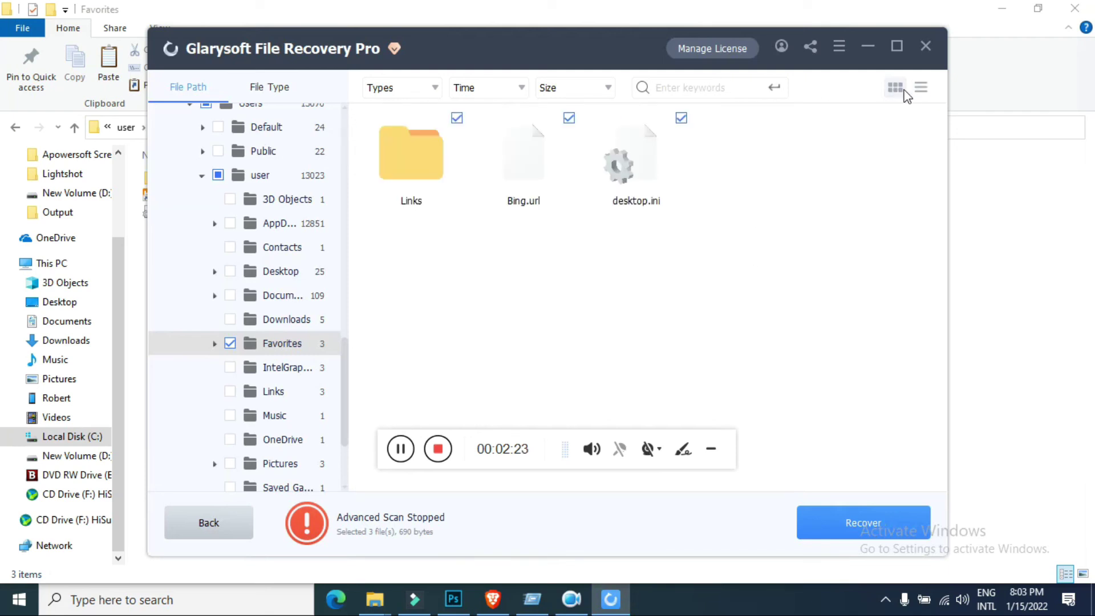
click(920, 89)
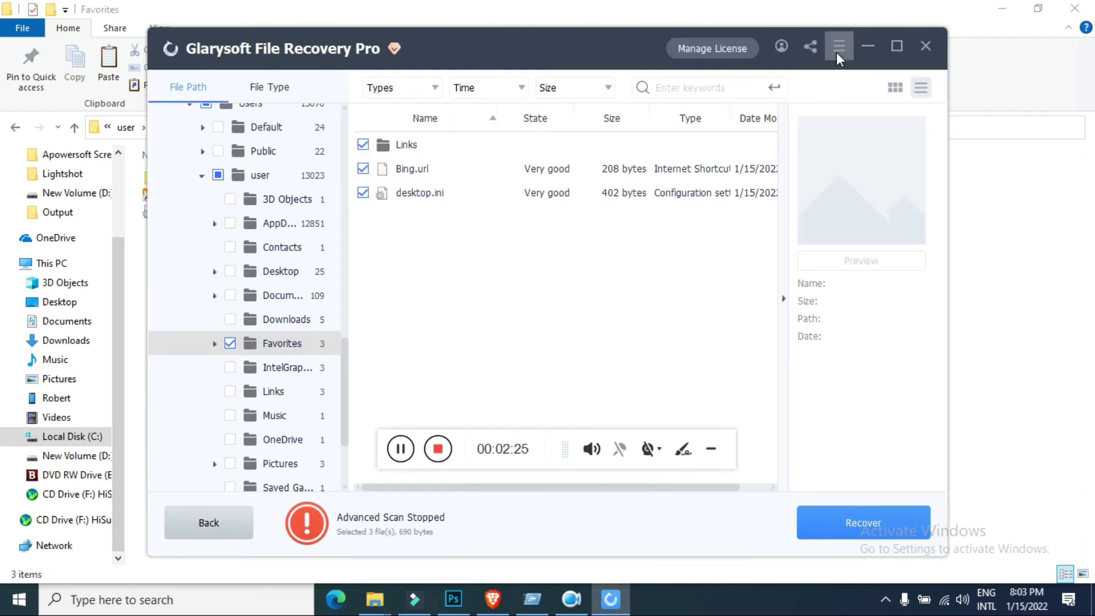